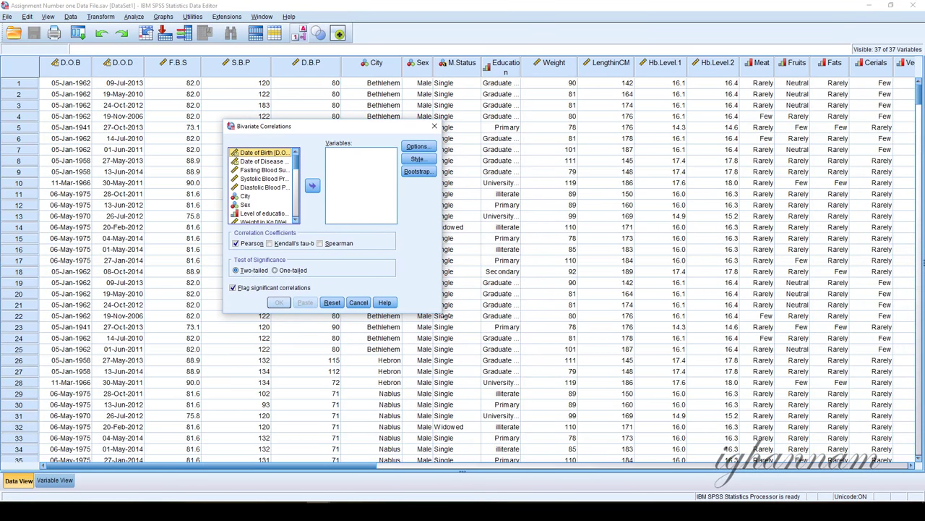
- Enlarge the Bivariate Correlations dialog and run a two-tailed Pearson correlation between Systolic Blood Pressure and Fasting Blood Sugar
{"action": "left_click_drag", "start_coordinate": [440, 313], "coordinate": [524, 365]}
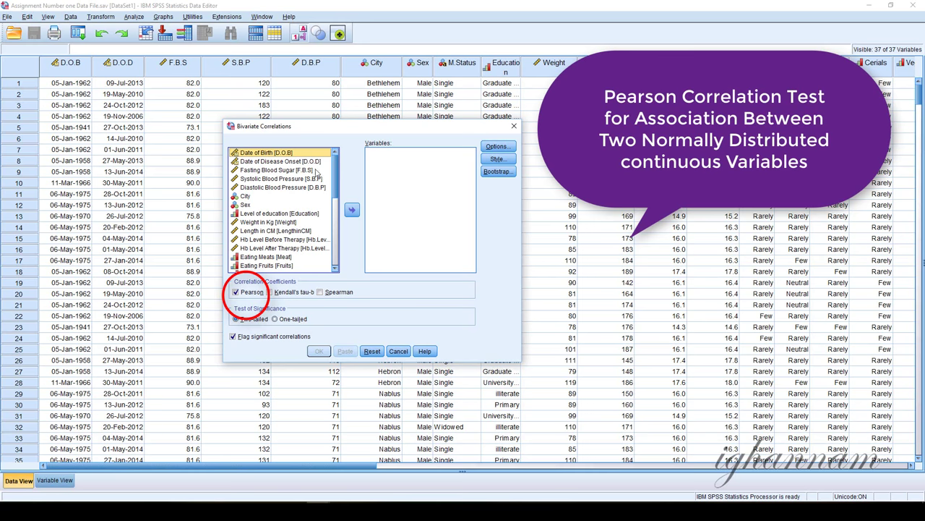
{"action": "left_click", "coordinate": [260, 171]}
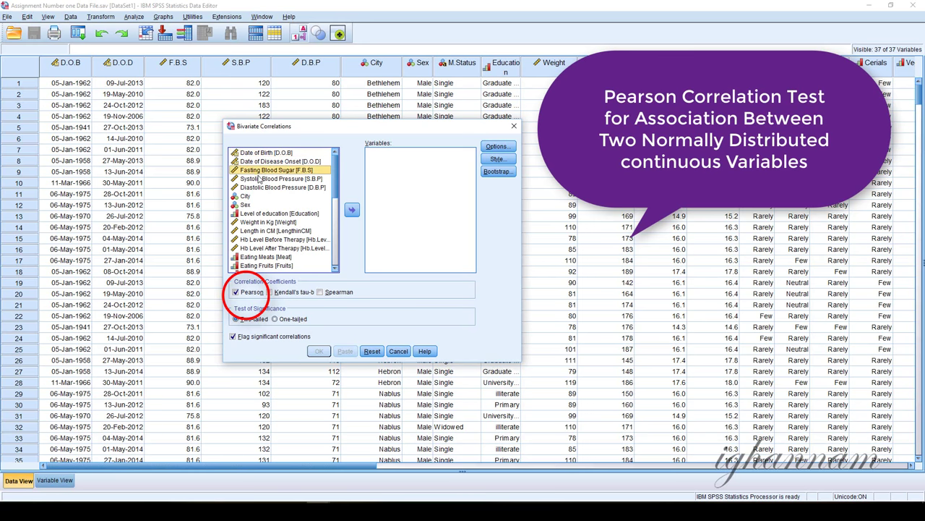
{"action": "left_click", "coordinate": [260, 180]}
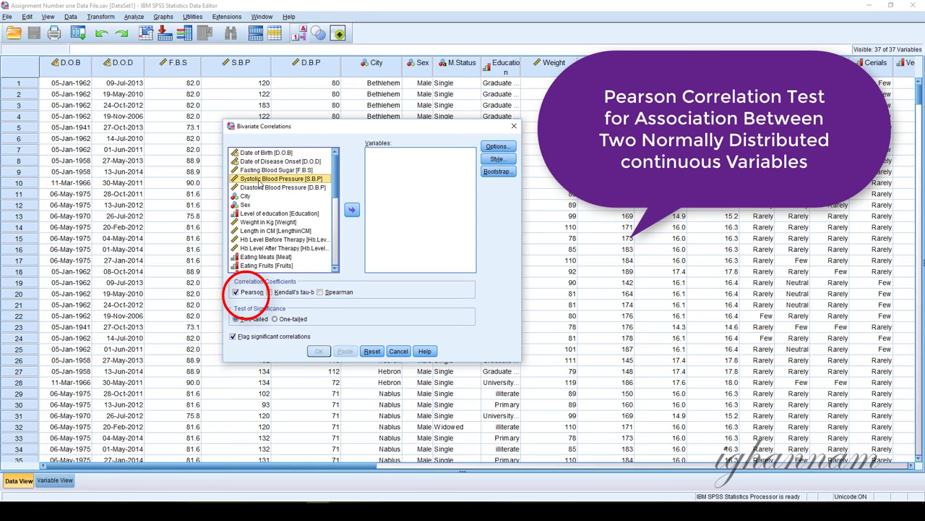
{"action": "left_click", "coordinate": [352, 210]}
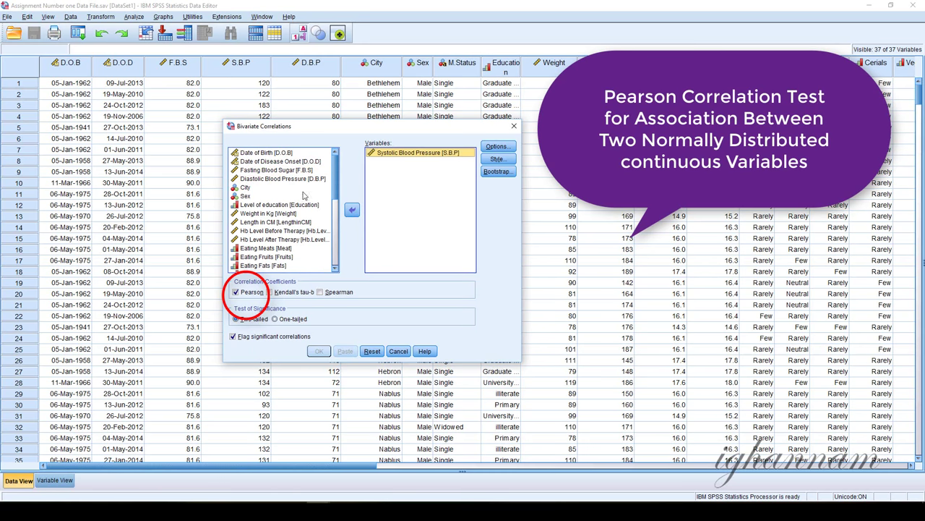
{"action": "left_click", "coordinate": [273, 172]}
{"action": "left_click", "coordinate": [352, 210]}
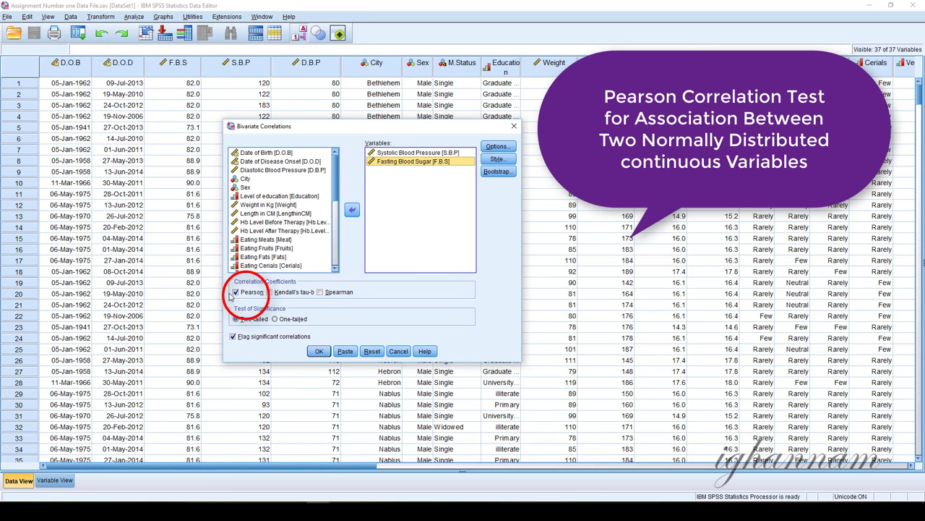
{"action": "left_click", "coordinate": [319, 351]}
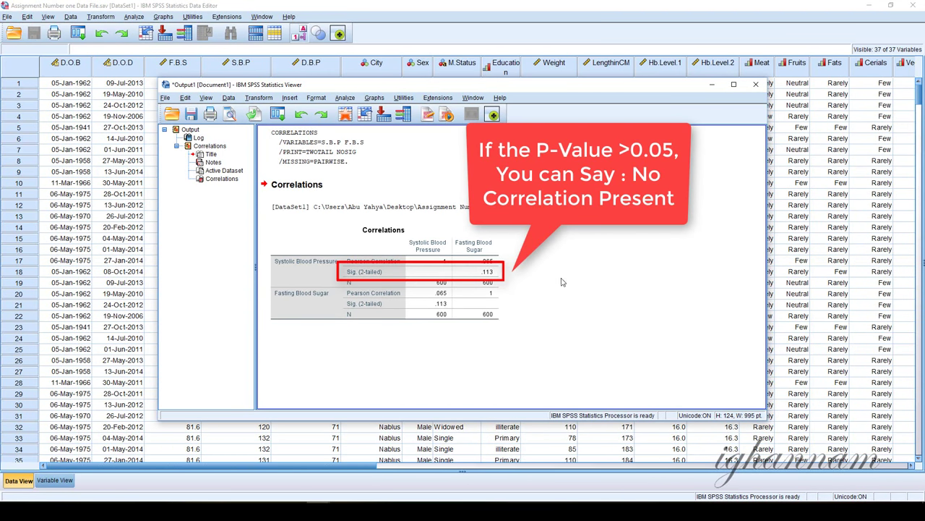
{"action": "left_click", "coordinate": [480, 274]}
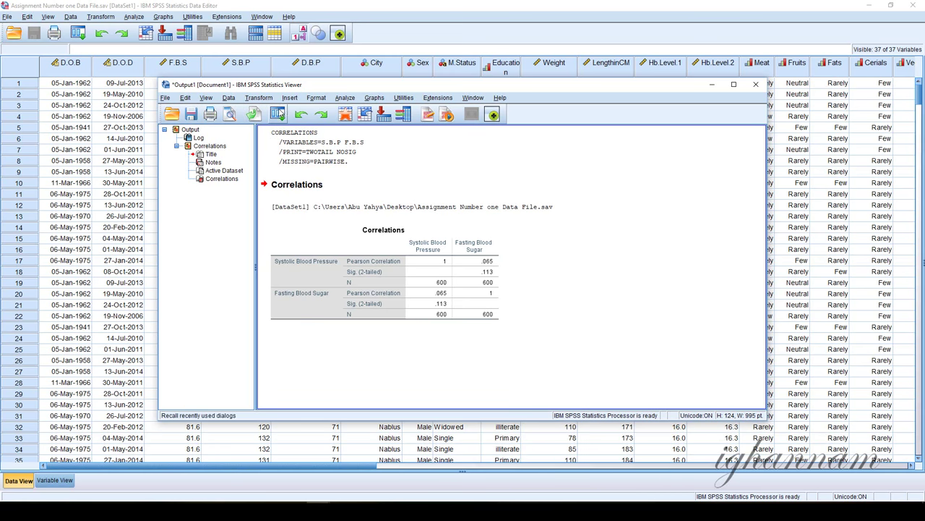
- Reset the Bivariate Correlations setup and run a two-tailed Pearson correlation between Length in CM and Fasting Blood Sugar
{"action": "left_click", "coordinate": [280, 114]}
{"action": "left_click", "coordinate": [309, 137]}
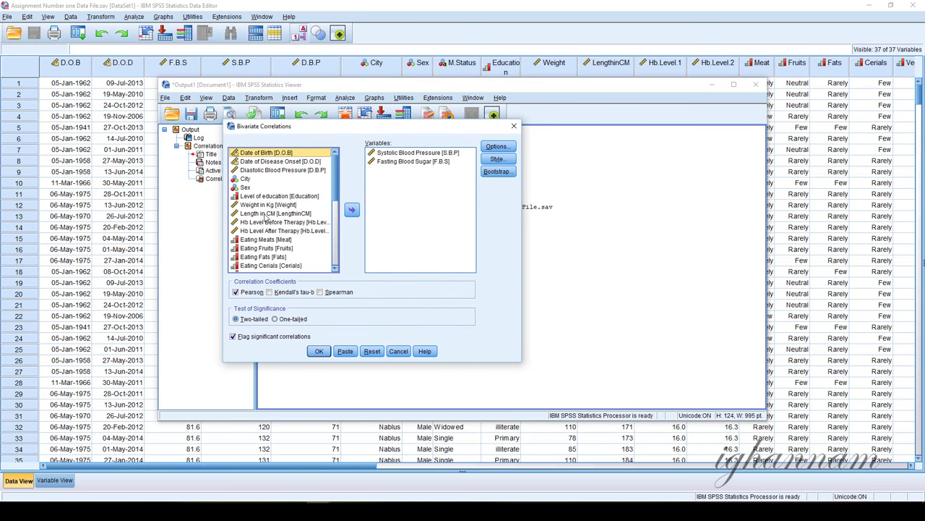
{"action": "left_click", "coordinate": [372, 351]}
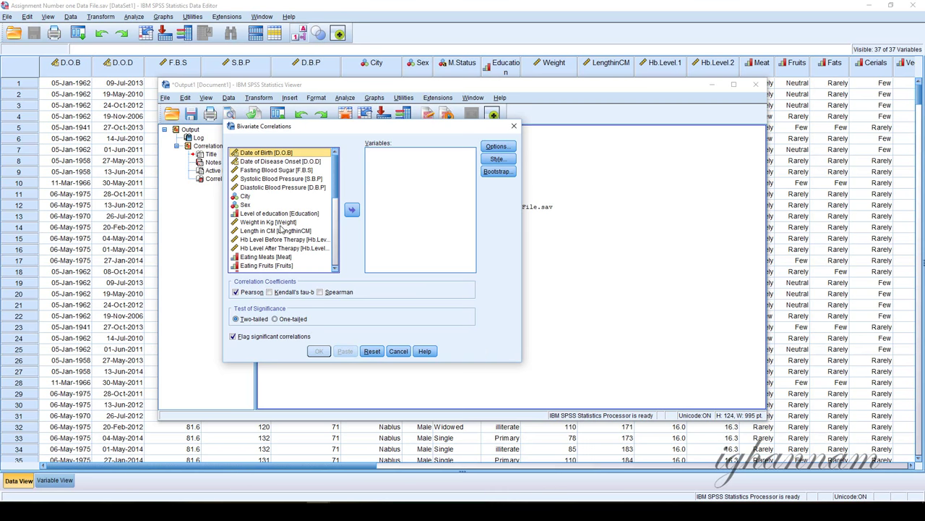
{"action": "left_click", "coordinate": [260, 231]}
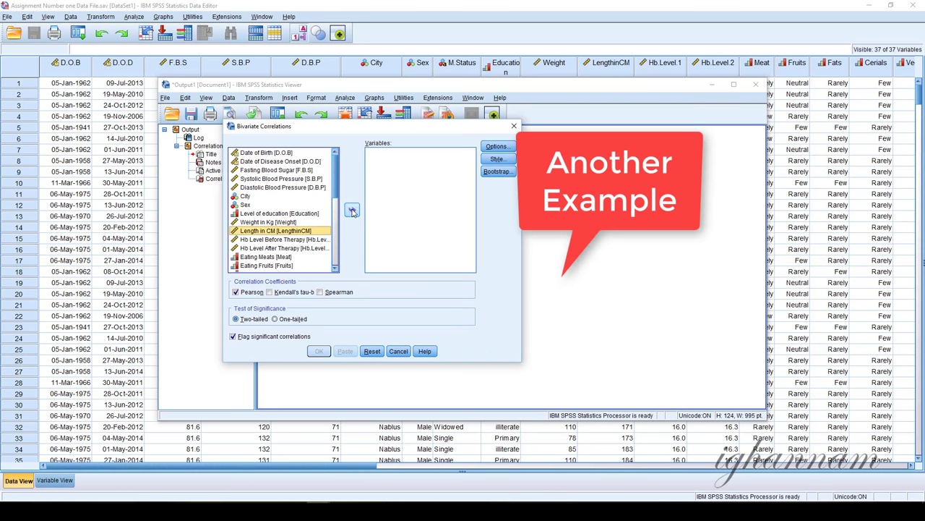
{"action": "left_click", "coordinate": [352, 209]}
{"action": "left_click", "coordinate": [254, 170]}
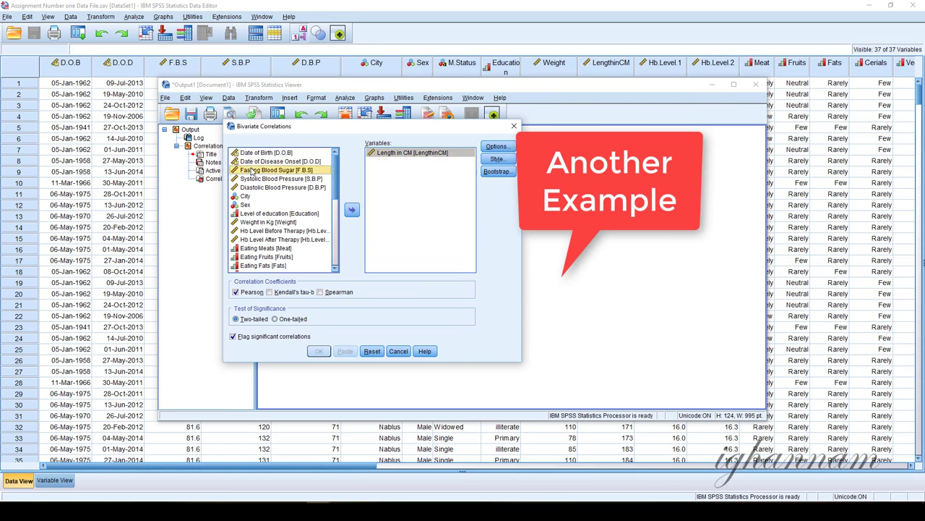
{"action": "left_click", "coordinate": [352, 210]}
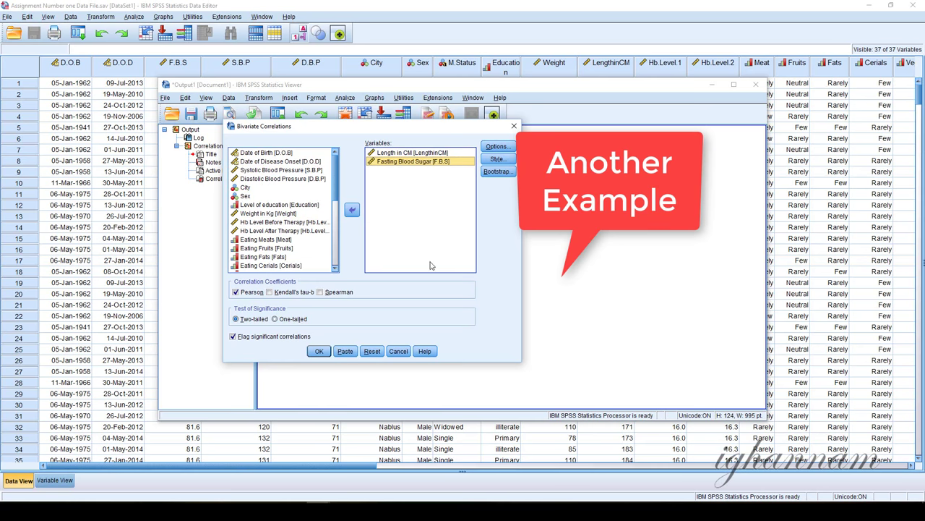
{"action": "left_click", "coordinate": [319, 351]}
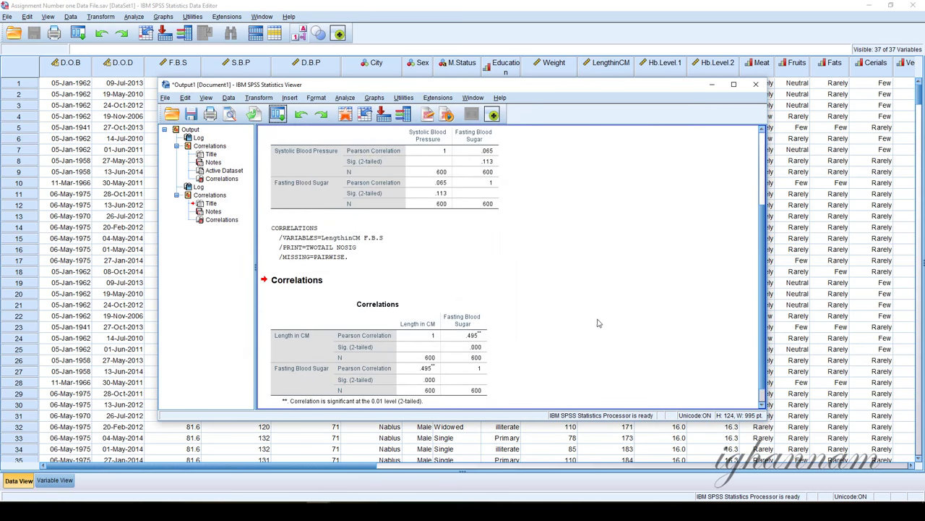
{"action": "scroll", "coordinate": [600, 323], "scroll_direction": "down", "scroll_amount": 1}
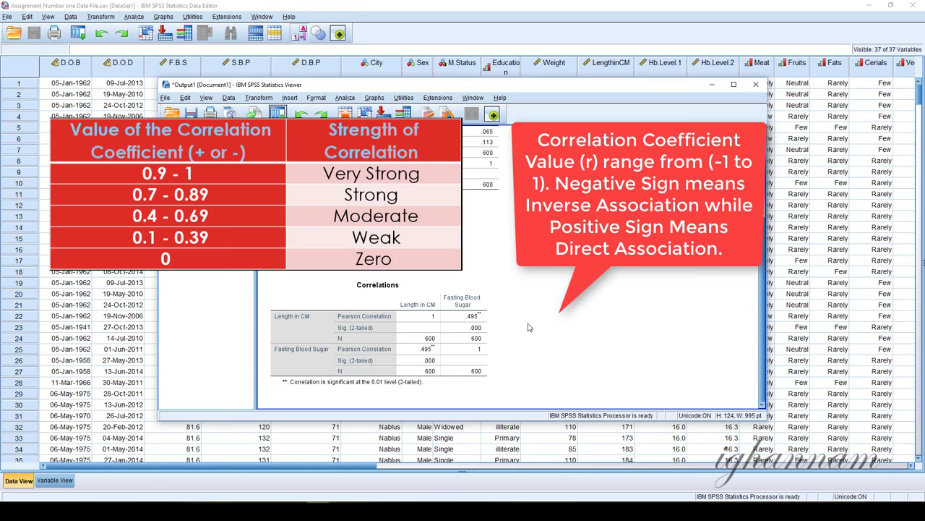
- Reset Bivariate Correlations and add Fasting Blood Sugar, Systolic and Diastolic Blood Pressure, Weight in Kg, Length in CM, and Hb Level Before and After Therapy
{"action": "left_click", "coordinate": [283, 118]}
{"action": "left_click", "coordinate": [292, 132]}
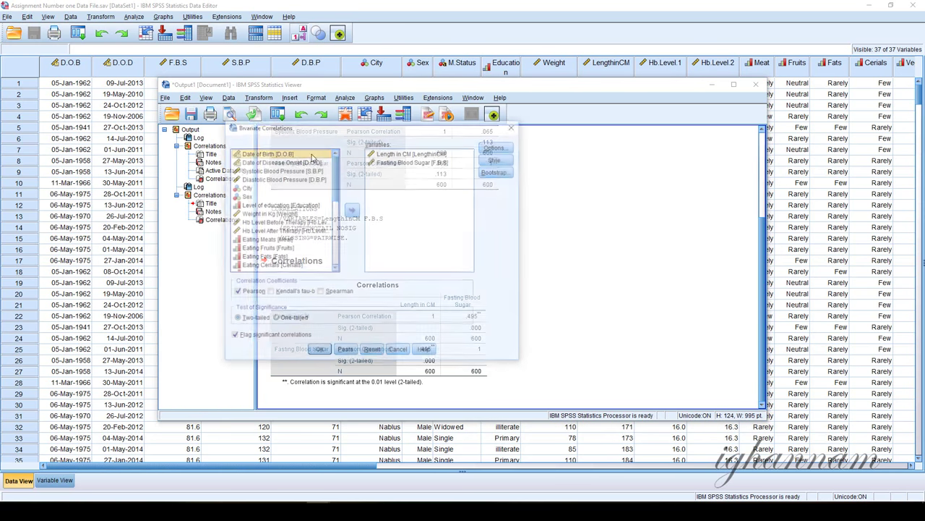
{"action": "left_click", "coordinate": [371, 350]}
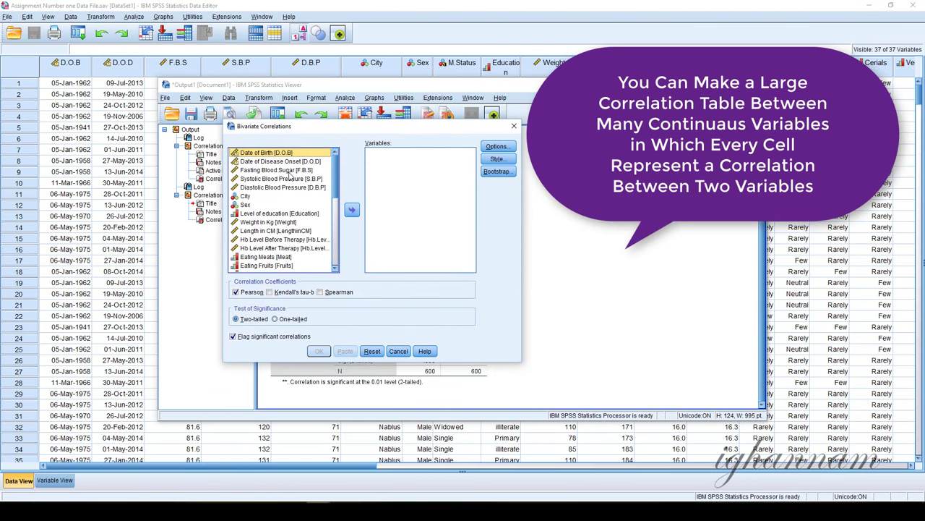
{"action": "left_click", "coordinate": [287, 170]}
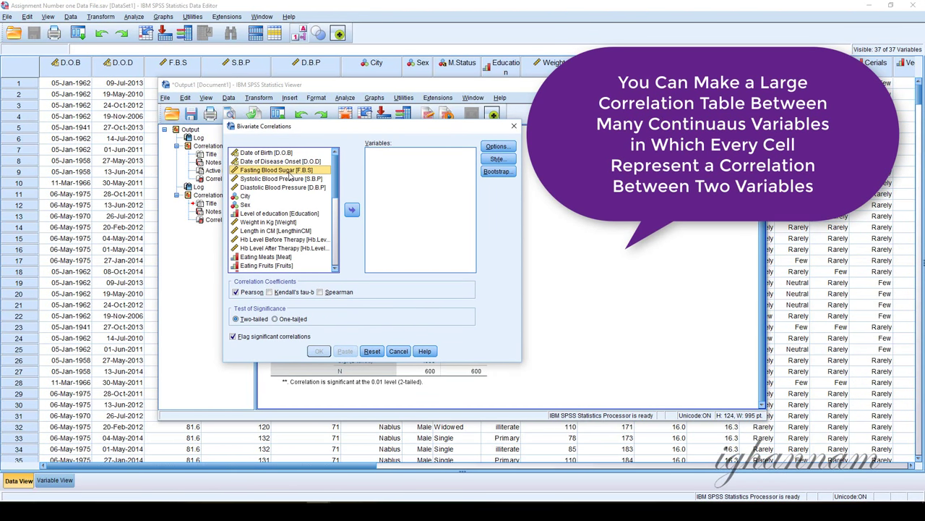
{"action": "key", "text": "shift+Down"}
{"action": "key", "text": "shift+Down"}
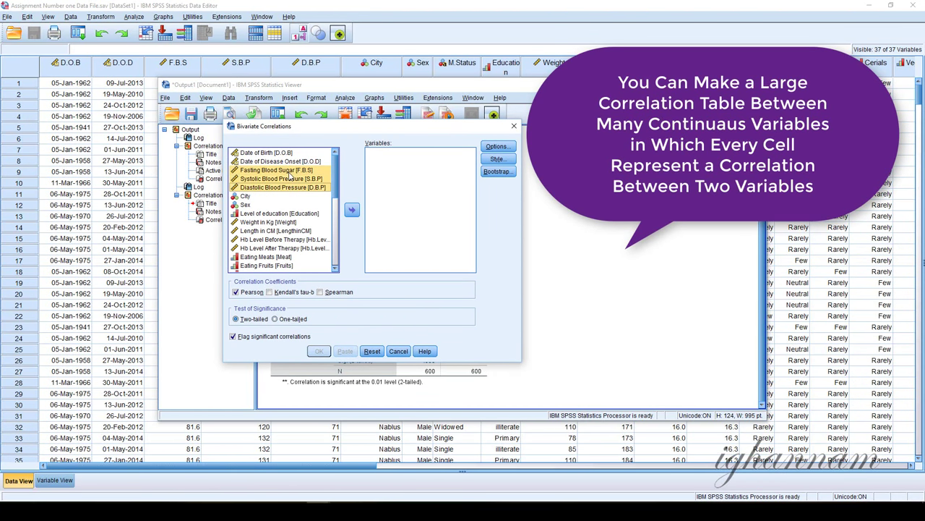
{"action": "left_click", "coordinate": [283, 222], "text": "ctrl"}
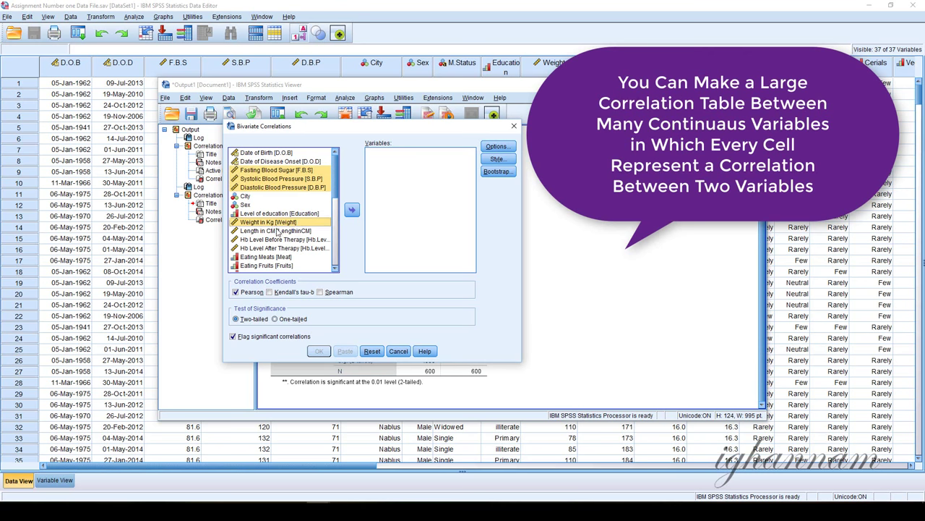
{"action": "left_click", "coordinate": [278, 230], "text": "ctrl"}
{"action": "left_click", "coordinate": [261, 240], "text": "ctrl"}
{"action": "left_click", "coordinate": [275, 249], "text": "ctrl"}
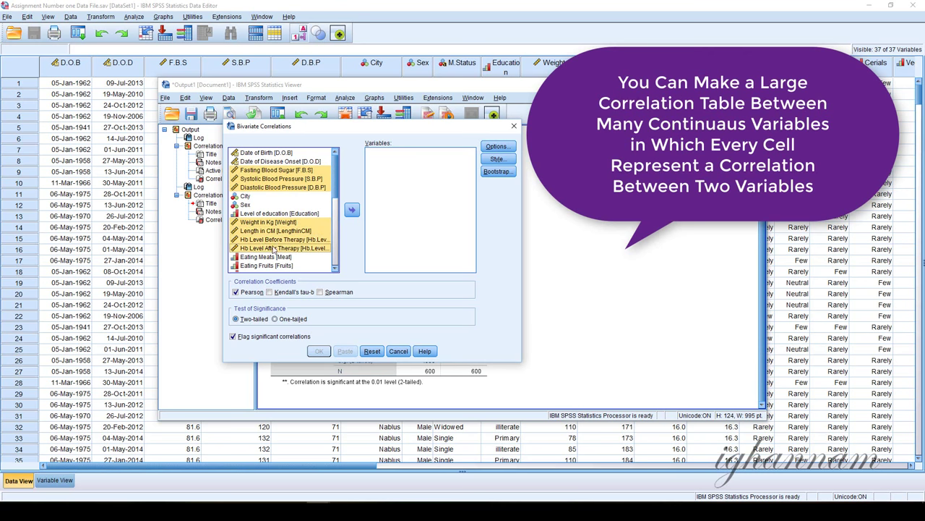
{"action": "left_click_drag", "start_coordinate": [337, 174], "coordinate": [354, 248]}
{"action": "left_click", "coordinate": [352, 209]}
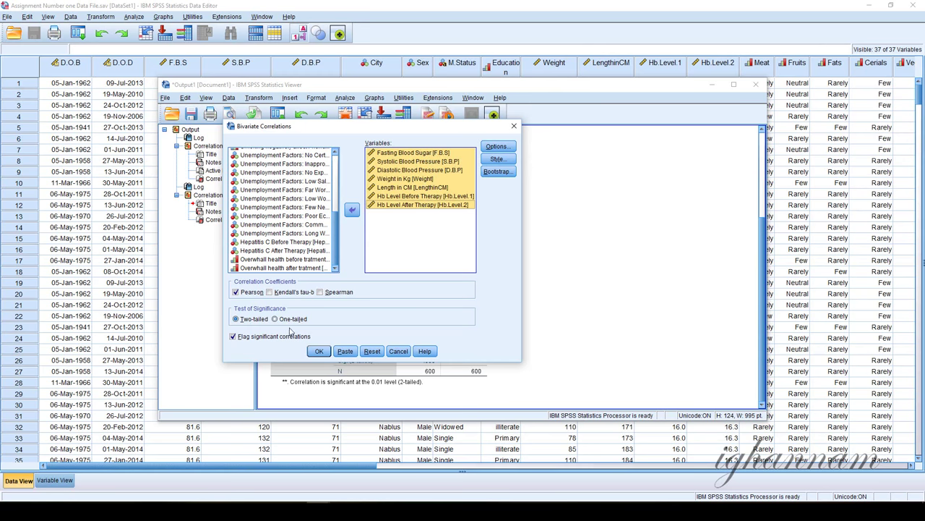
- Run the Pearson correlation for the seven chosen variables and examine the resulting correlation matrix
{"action": "left_click", "coordinate": [321, 354]}
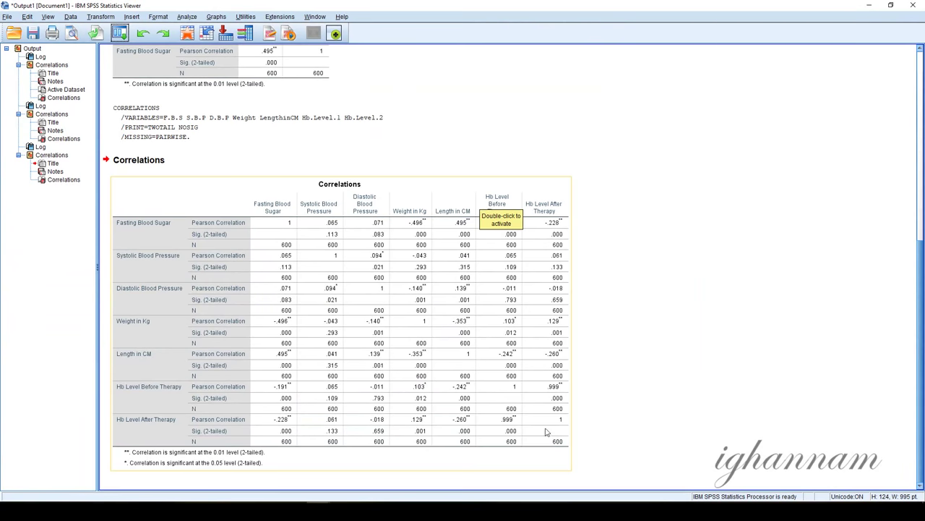
{"action": "left_click", "coordinate": [734, 202]}
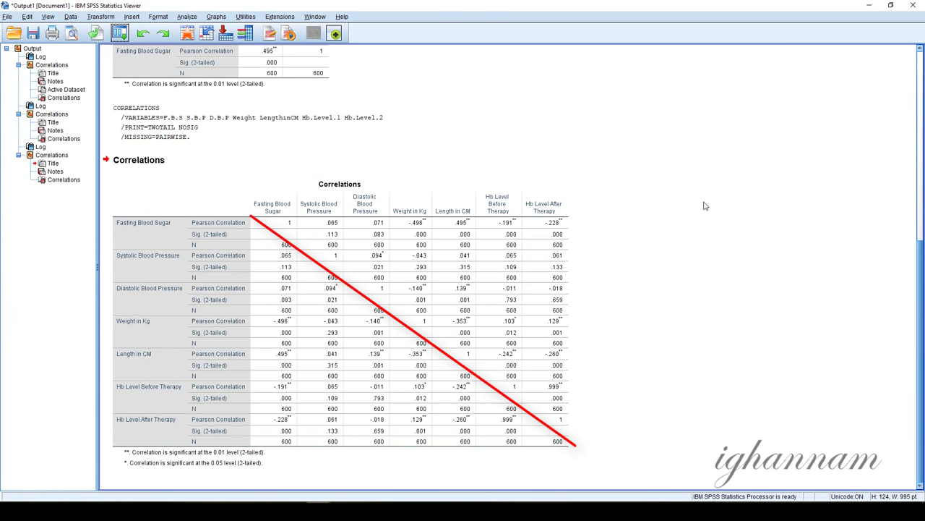
{"action": "left_click", "coordinate": [455, 235]}
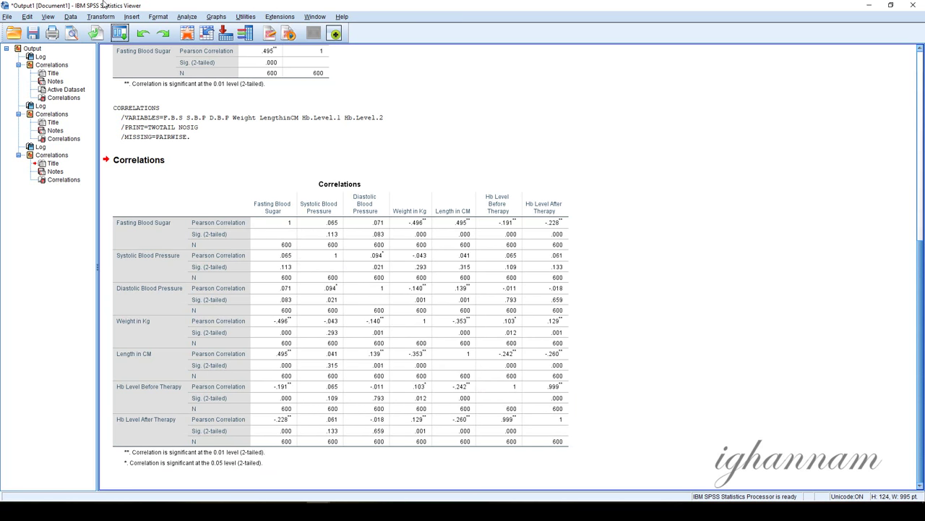
- Reset the Bivariate Correlations setup and add Fasting Blood Sugar and Length in CM as the variables
{"action": "left_click", "coordinate": [120, 33]}
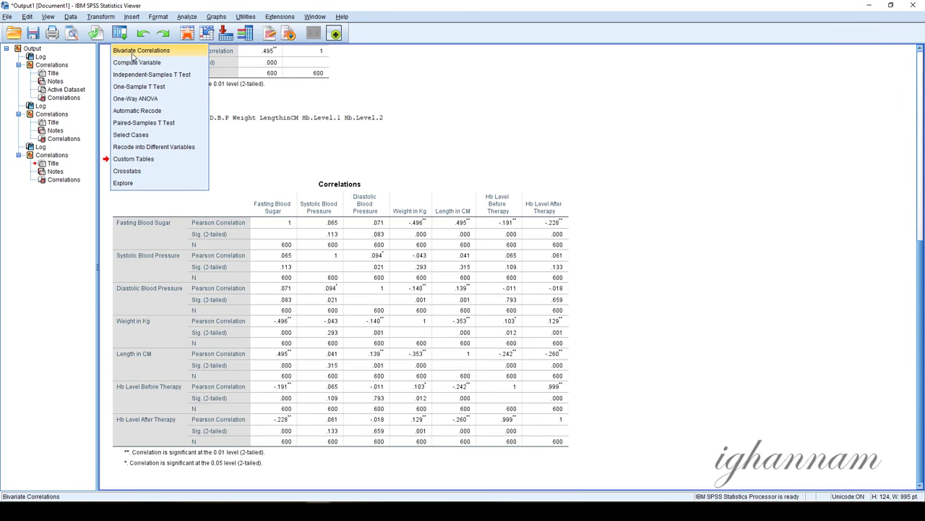
{"action": "left_click", "coordinate": [137, 51]}
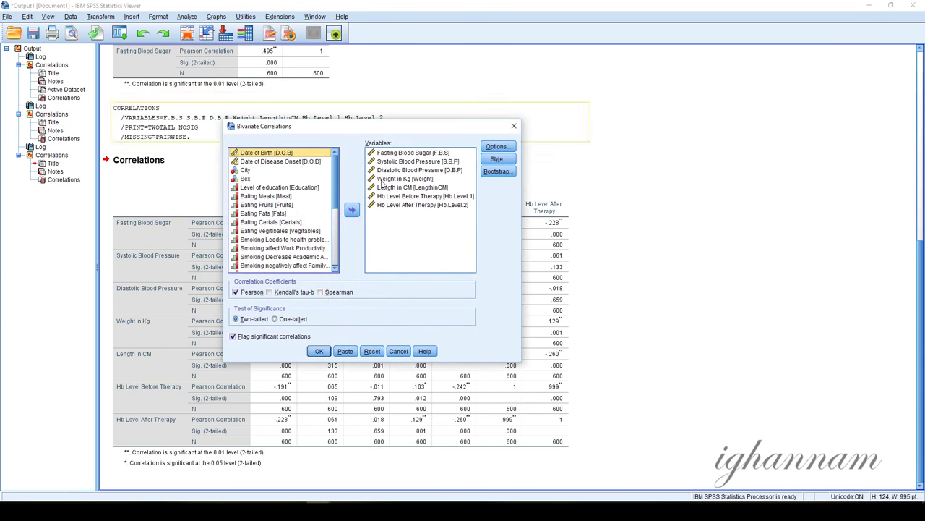
{"action": "left_click", "coordinate": [372, 351]}
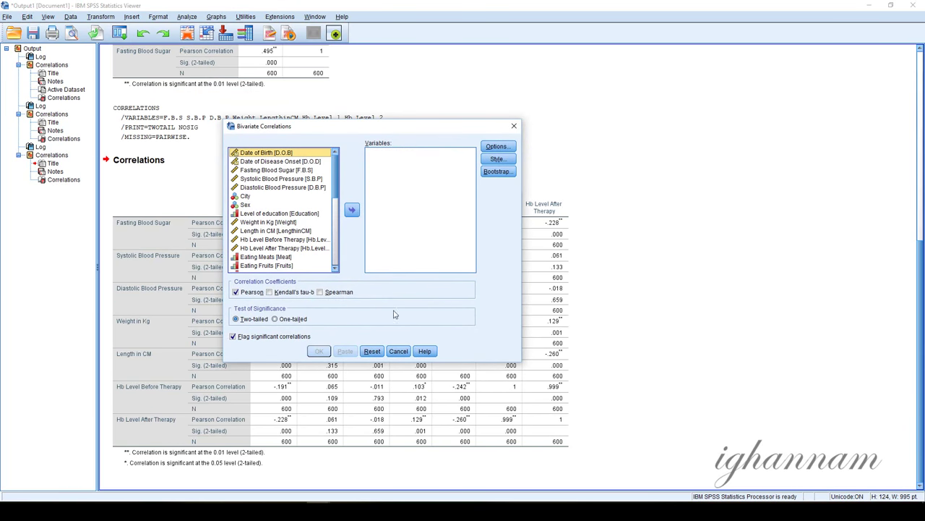
{"action": "left_click", "coordinate": [254, 171]}
{"action": "left_click", "coordinate": [352, 209]}
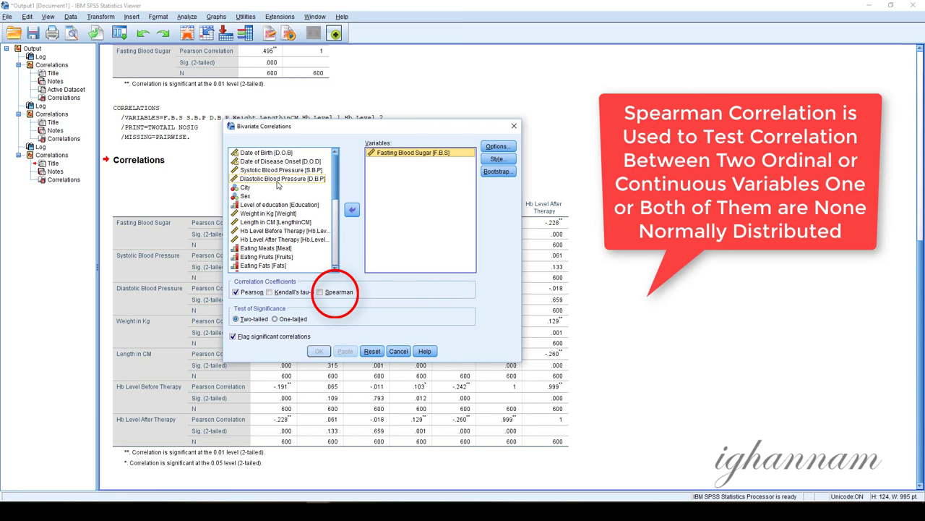
{"action": "left_click", "coordinate": [278, 223]}
{"action": "left_click", "coordinate": [352, 210]}
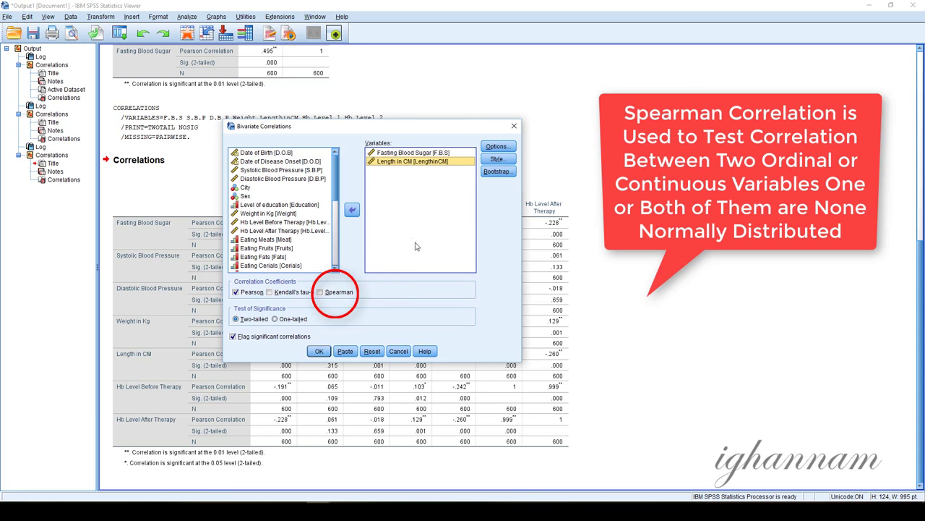
- Replace the Pearson coefficient with Spearman and run the correlation between Fasting Blood Sugar and Length in CM
{"action": "left_click", "coordinate": [235, 294]}
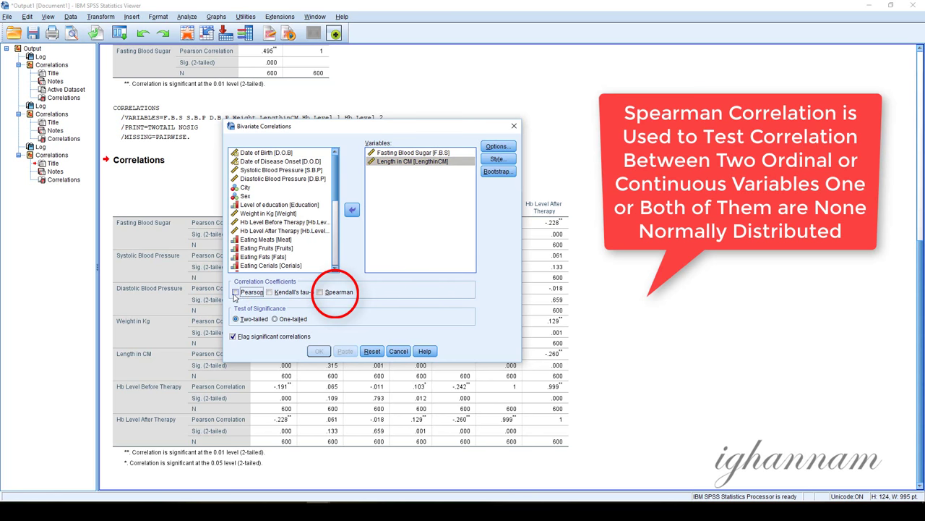
{"action": "left_click", "coordinate": [335, 294]}
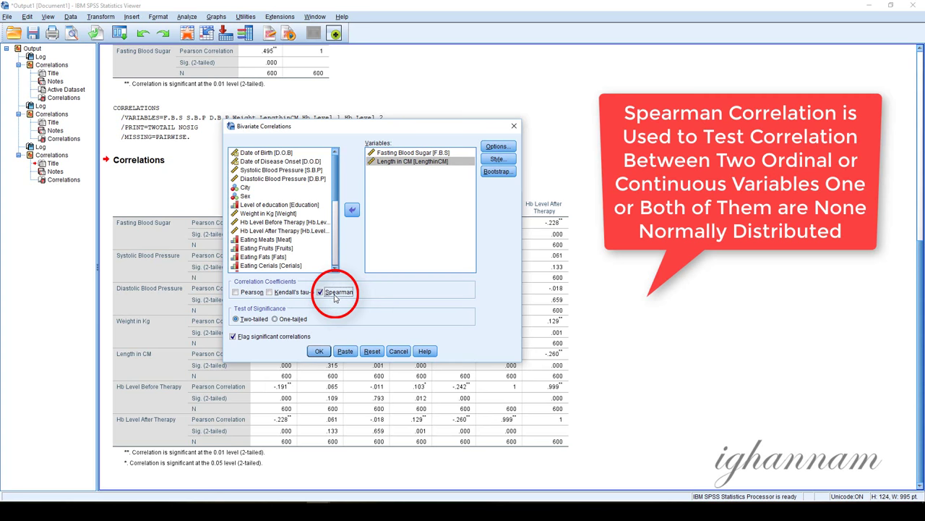
{"action": "left_click", "coordinate": [319, 351]}
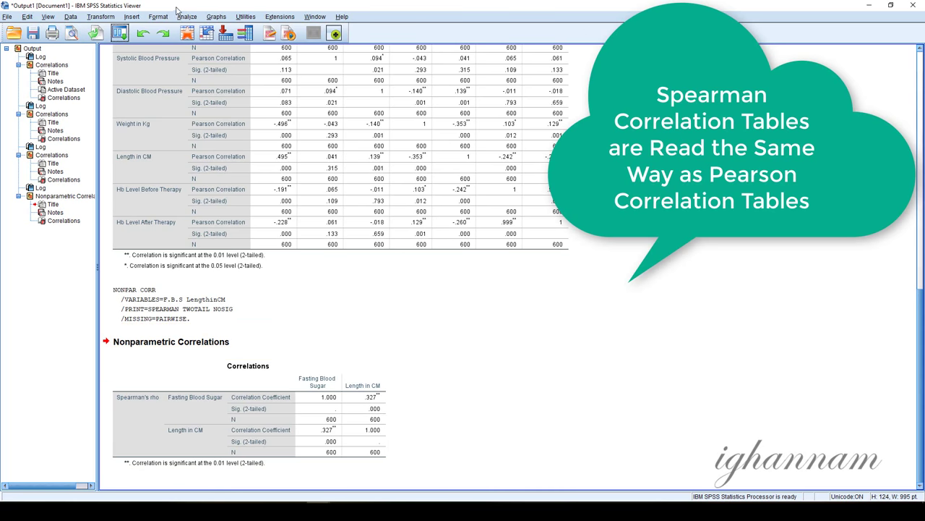
- Add Systolic and Diastolic Blood Pressure, Weight in Kg, and Hb Level Before and After Therapy to the Spearman correlation and run it
{"action": "left_click", "coordinate": [120, 33]}
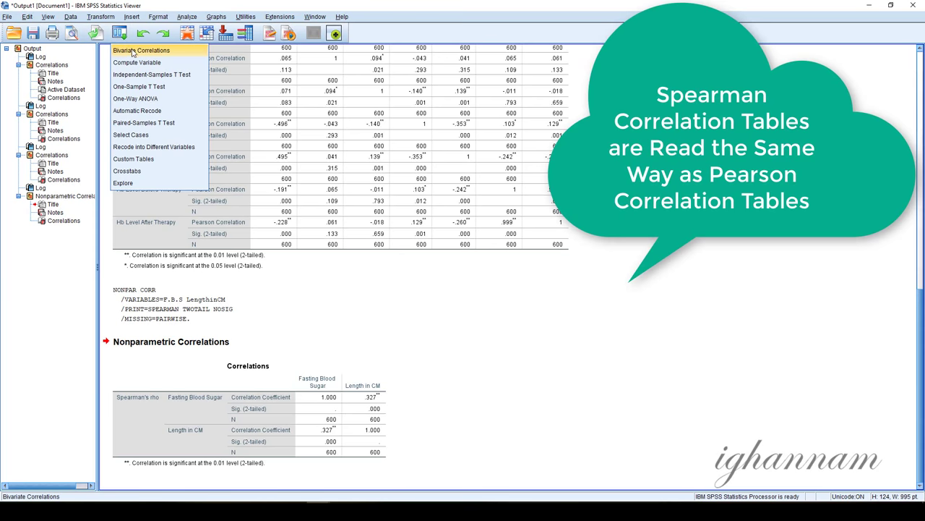
{"action": "left_click", "coordinate": [138, 50]}
{"action": "left_click", "coordinate": [257, 171]}
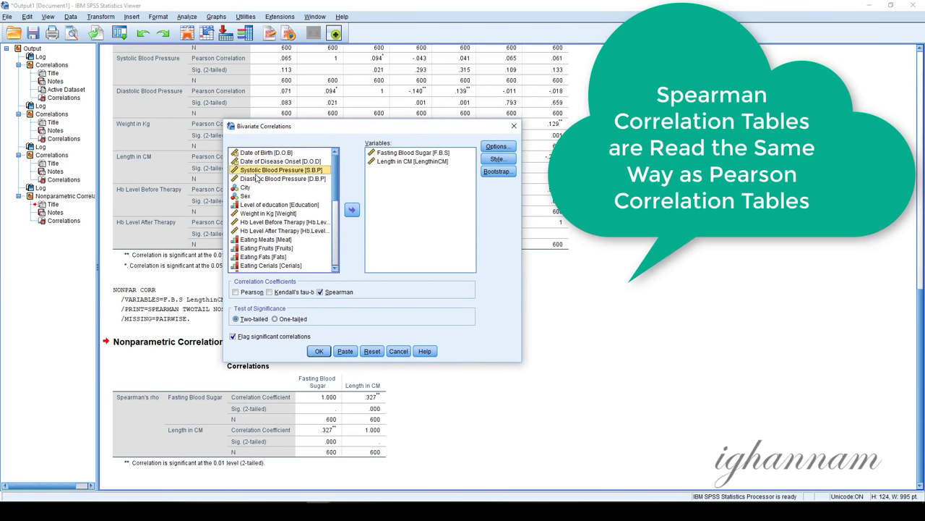
{"action": "left_click", "coordinate": [258, 179], "text": "ctrl"}
{"action": "left_click", "coordinate": [259, 214], "text": "ctrl"}
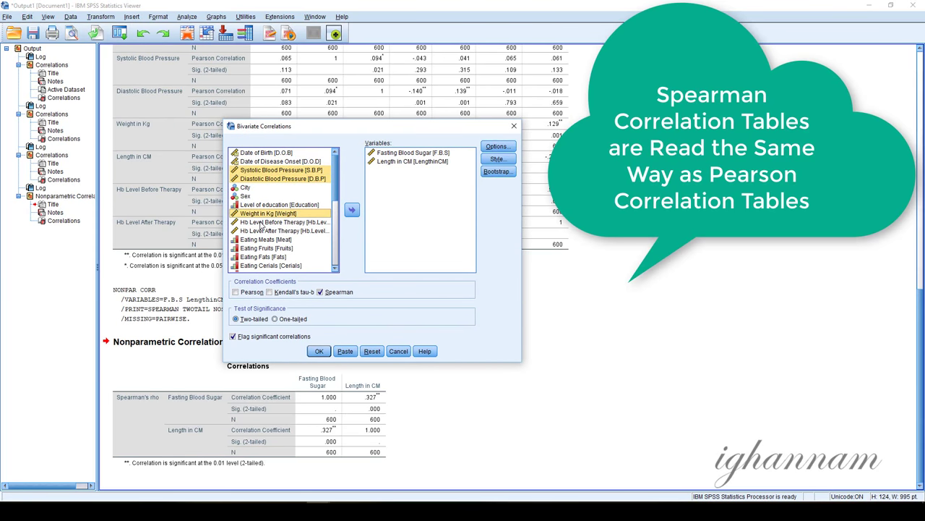
{"action": "left_click", "coordinate": [258, 223], "text": "ctrl"}
{"action": "left_click", "coordinate": [259, 231], "text": "ctrl"}
{"action": "left_click", "coordinate": [352, 210]}
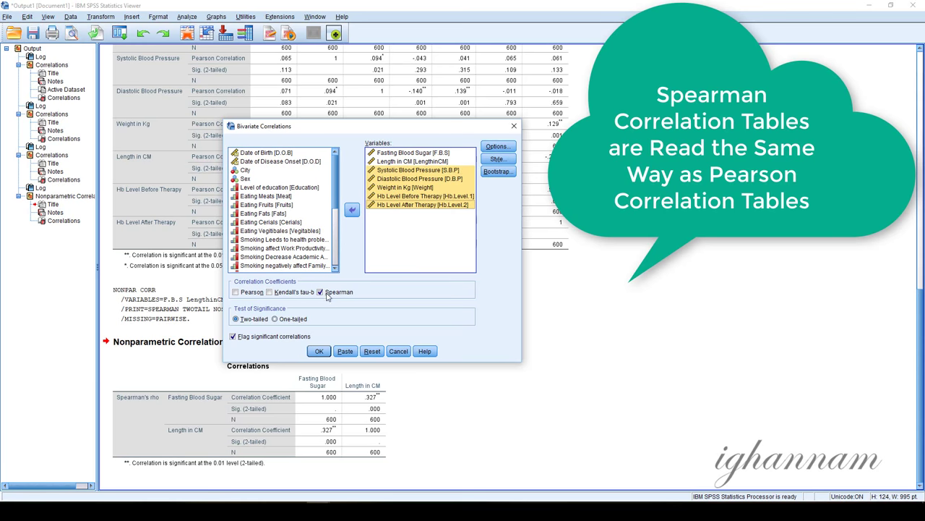
{"action": "left_click", "coordinate": [319, 351]}
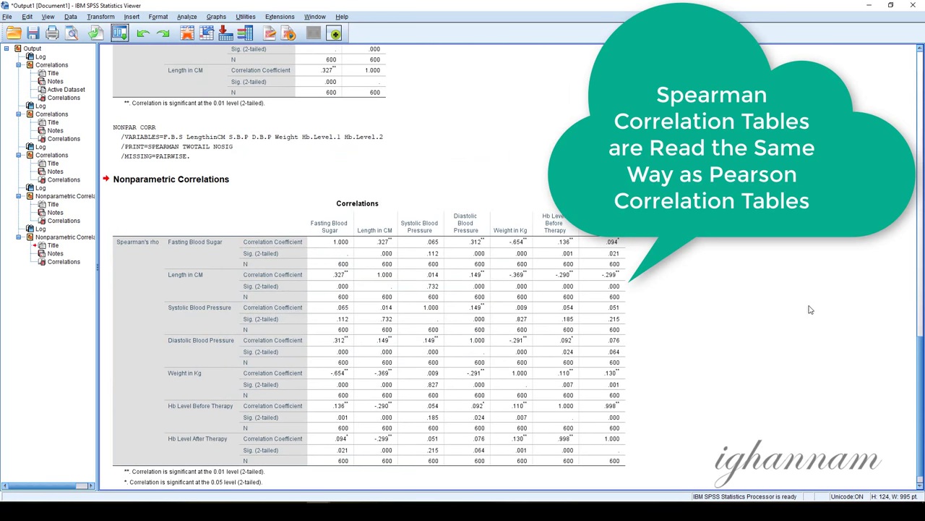
{"action": "left_click", "coordinate": [551, 199]}
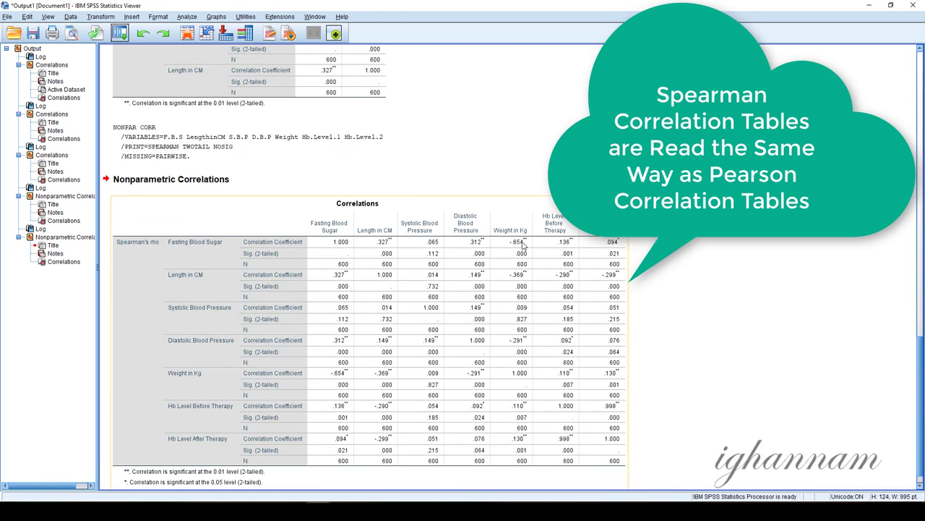